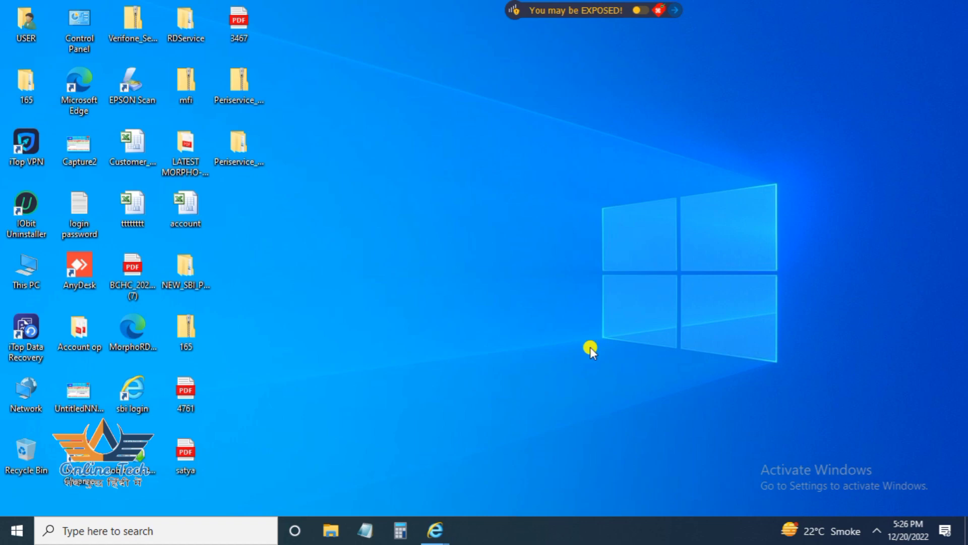
right_click(510, 310)
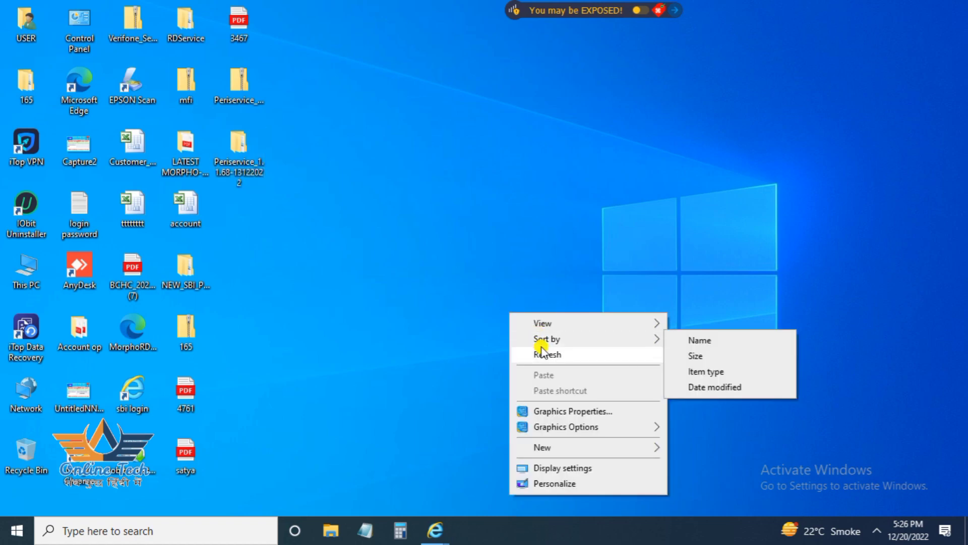
left_click(546, 353)
right_click(424, 217)
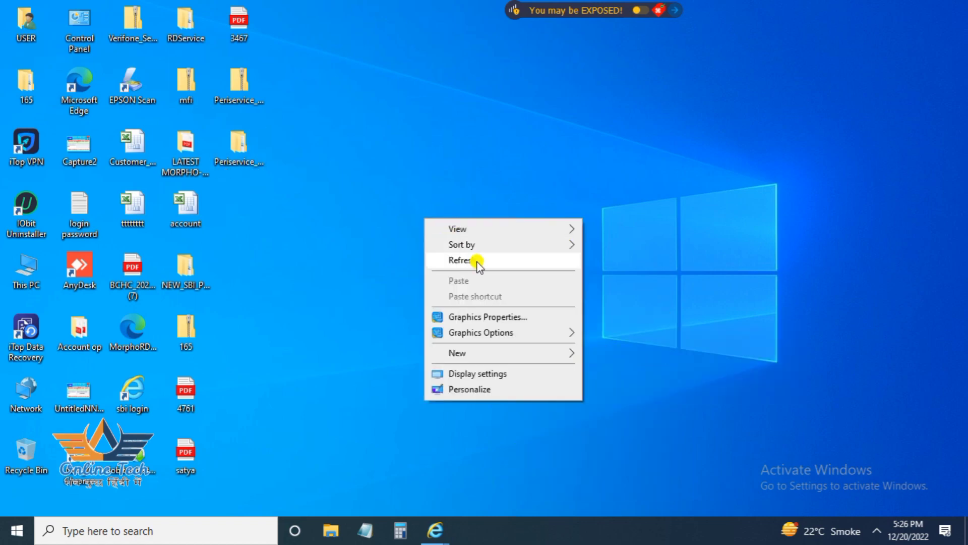
left_click(477, 262)
Search Windows for "peri" to check whether the Periservice application is installed, and close the search.
left_click(172, 532)
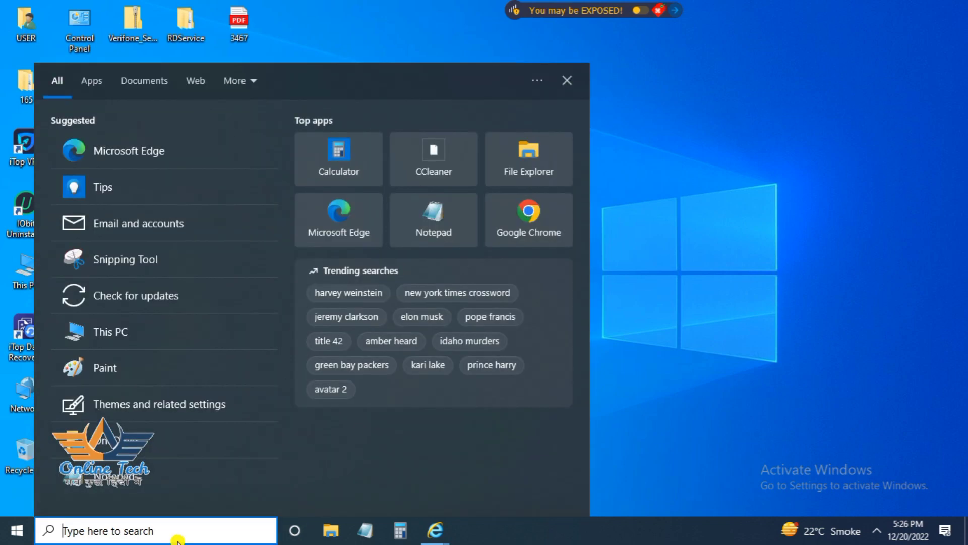
type("pri")
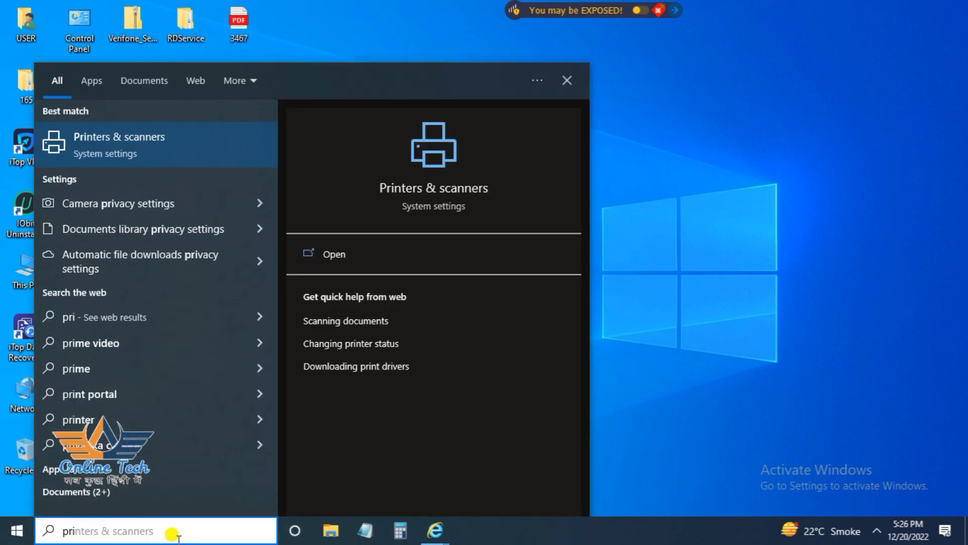
key("BackSpace")
key("BackSpace")
type("eri")
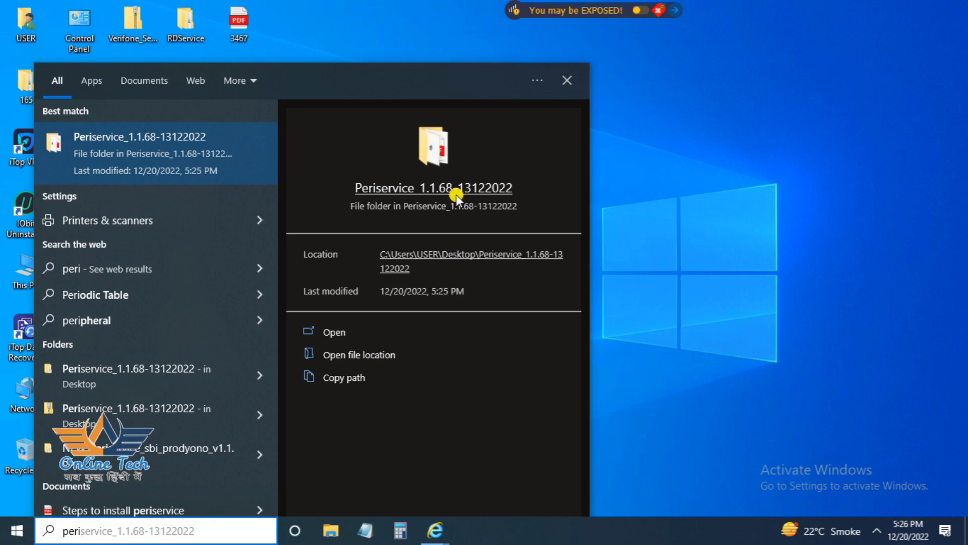
left_click(786, 180)
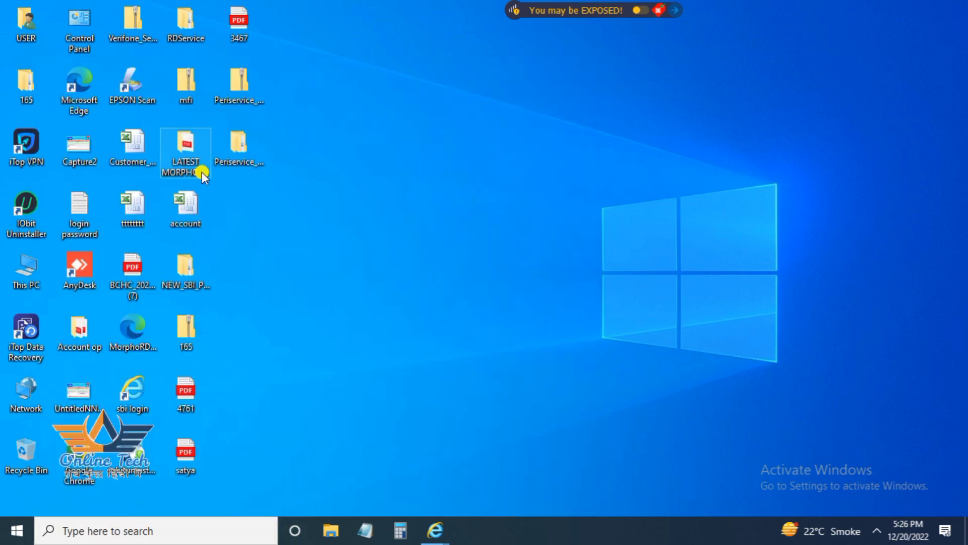
right_click(324, 194)
left_click(369, 236)
right_click(325, 177)
left_click(352, 216)
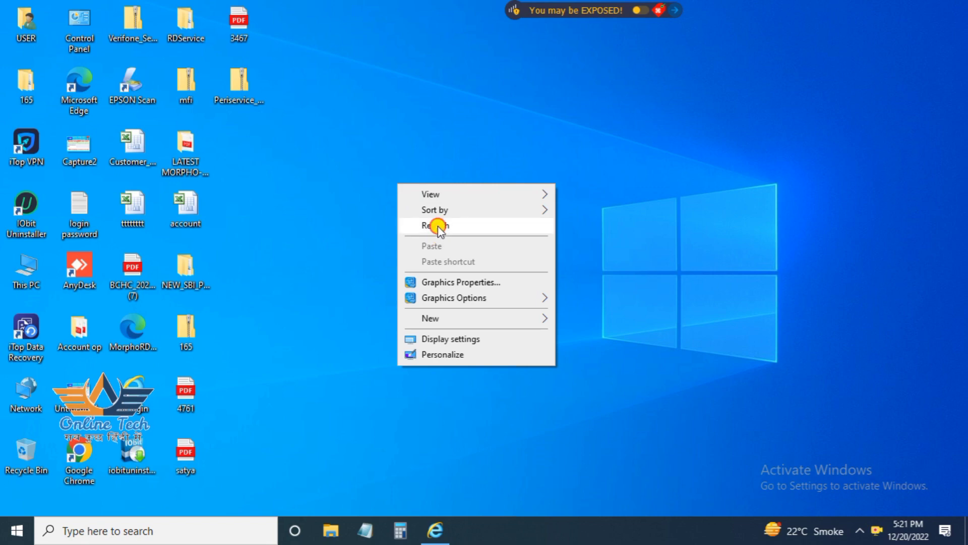
left_click(437, 224)
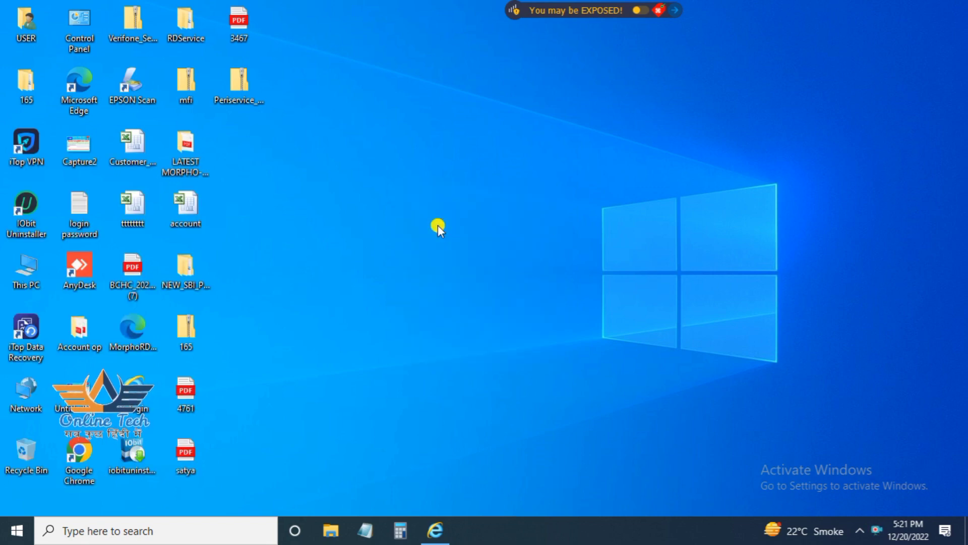
right_click(439, 234)
left_click(474, 277)
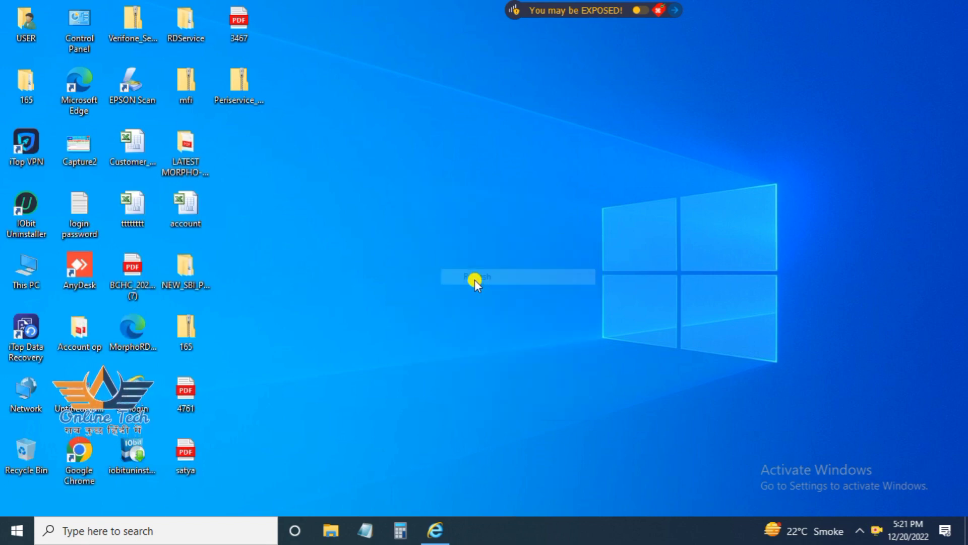
Search Windows for "peri" to check which PeriService setup version is present, and close the search.
left_click(63, 525)
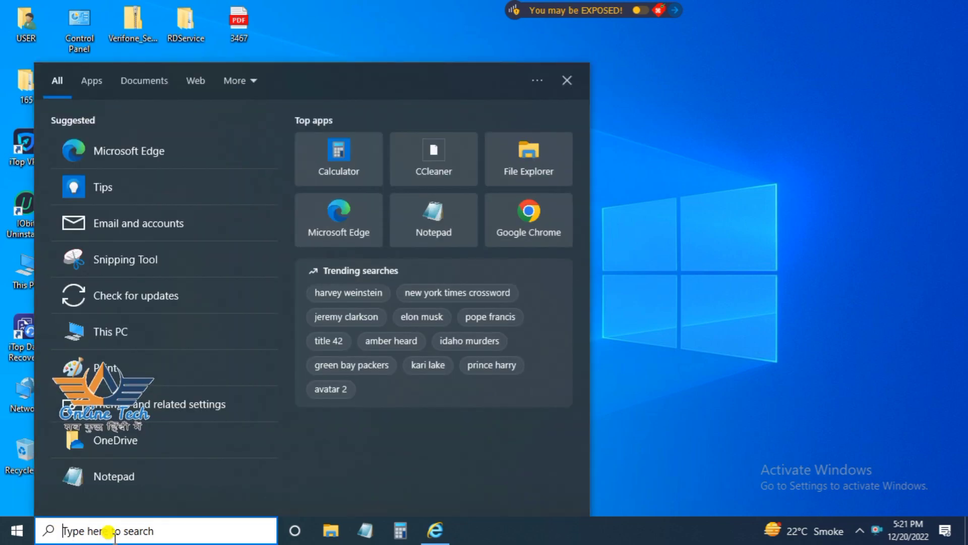
type("pri")
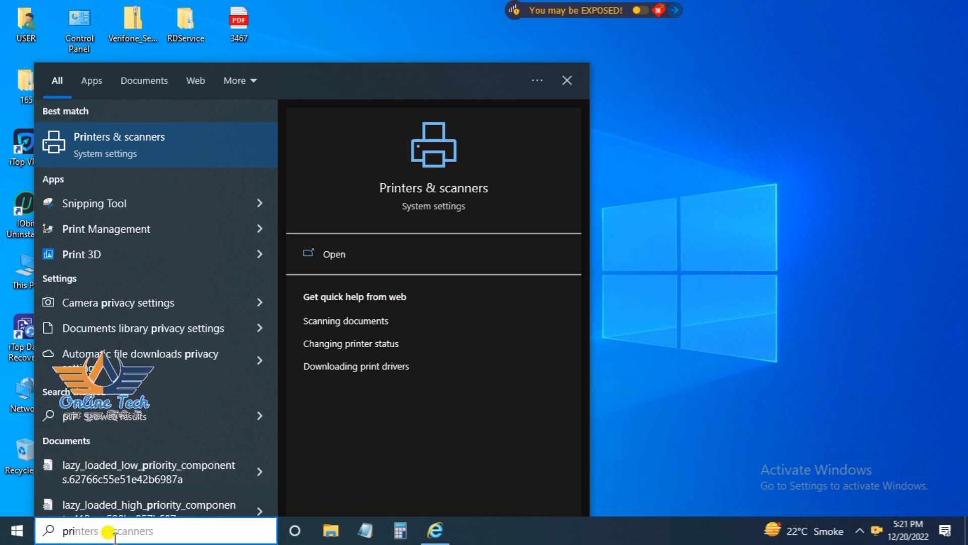
key("BackSpace")
key("BackSpace")
type("eri")
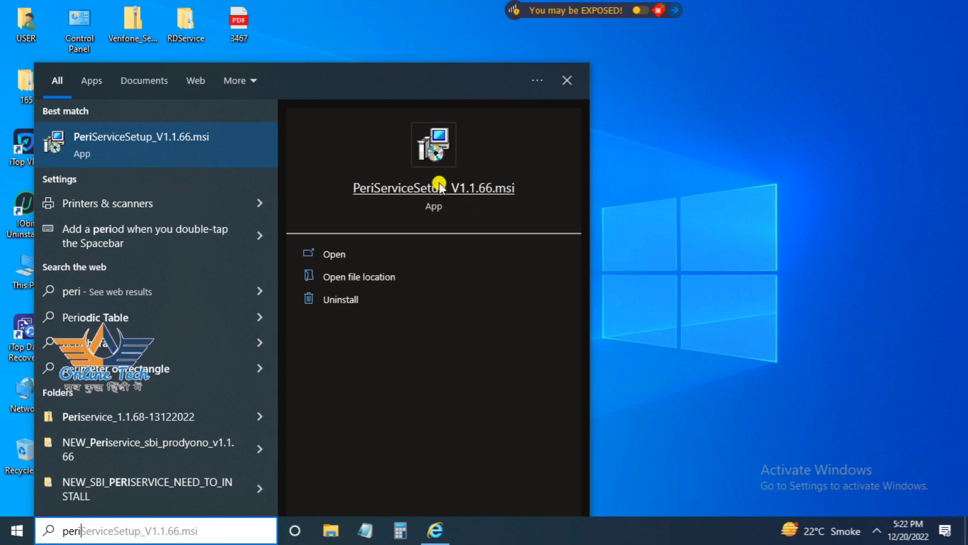
left_click(674, 153)
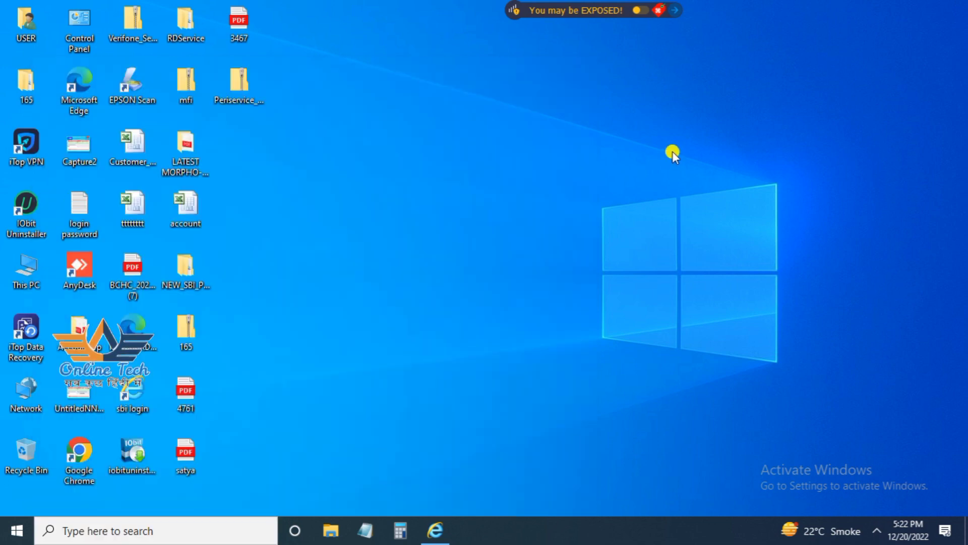
right_click(388, 147)
left_click(410, 190)
right_click(370, 157)
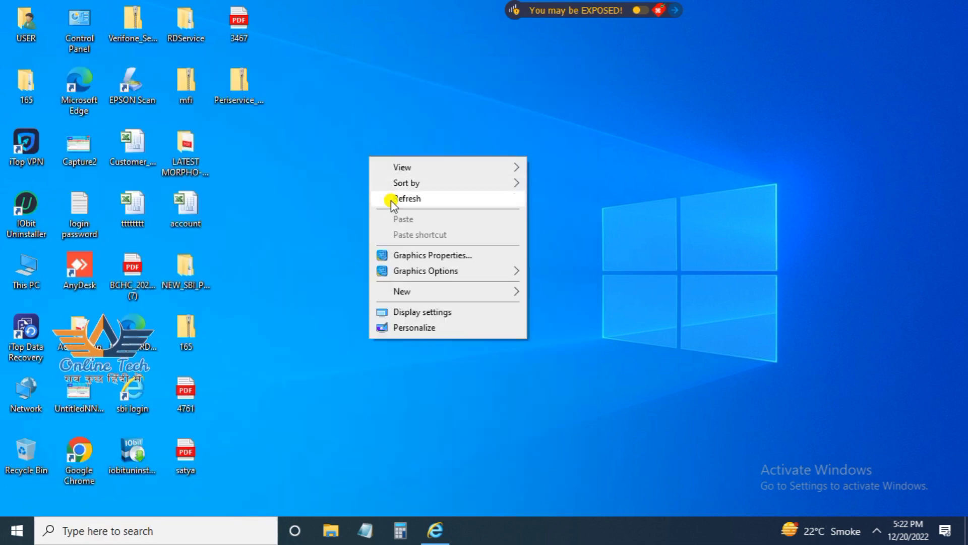
left_click(396, 201)
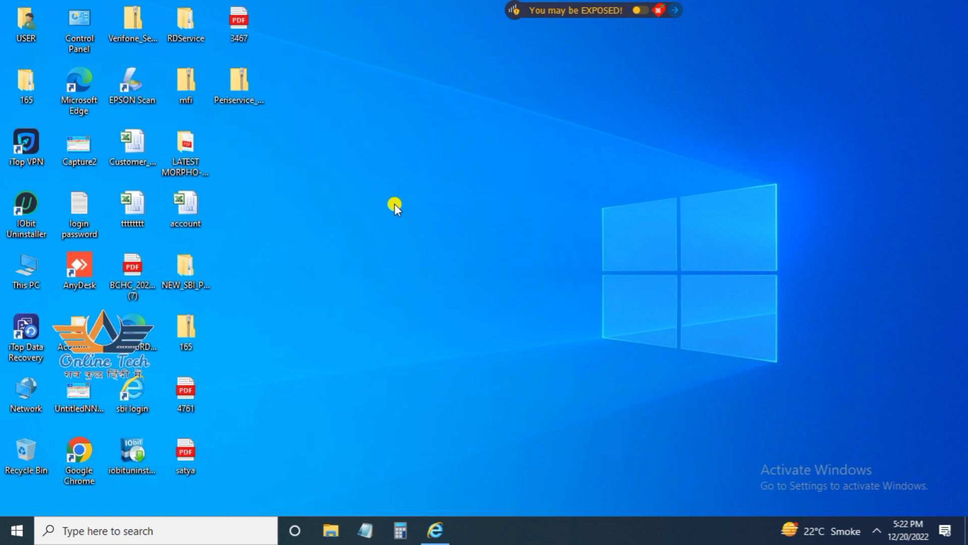
Examine the installer files inside the desktop's Periservice_1.1.68-13122022 zipped folder in a maximized window, and close it.
left_click(238, 96)
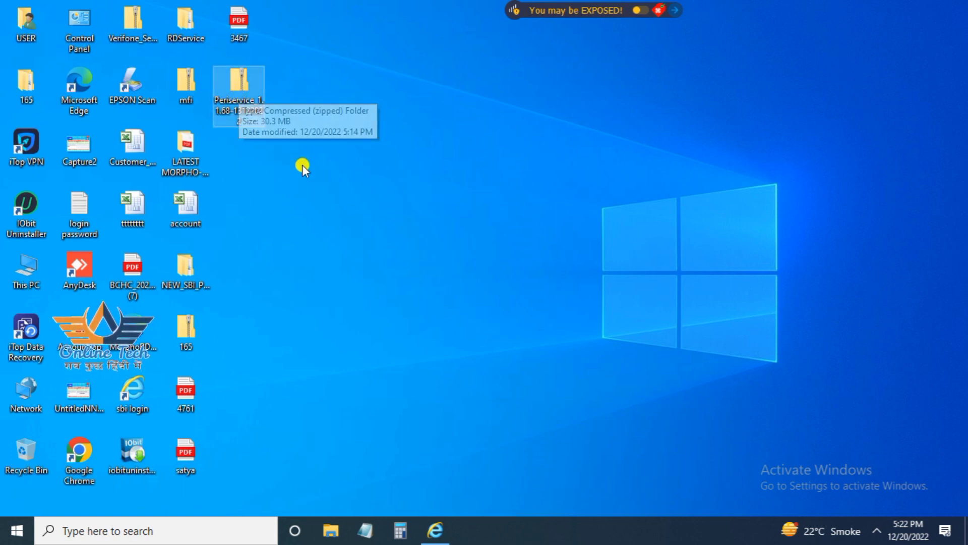
left_click(226, 103)
double_click(227, 102)
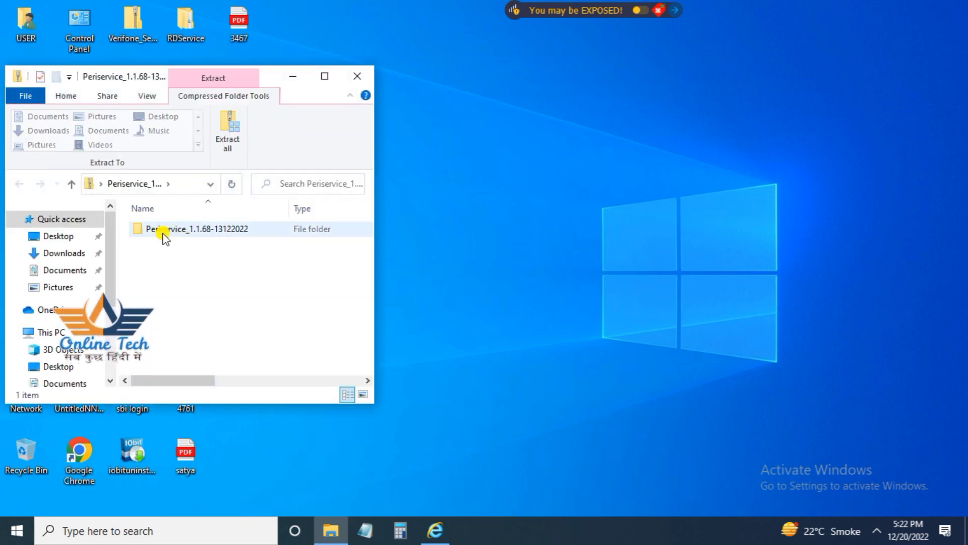
double_click(164, 230)
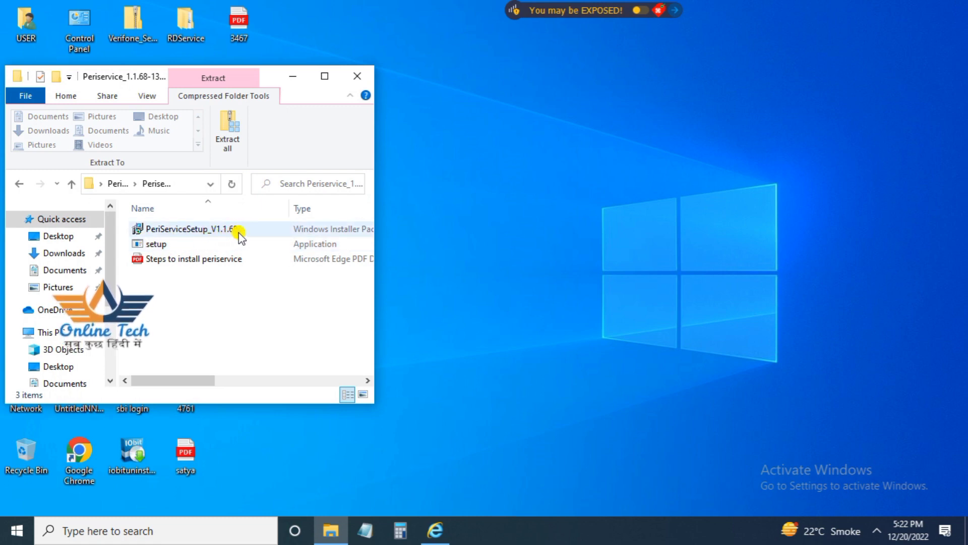
left_click(323, 75)
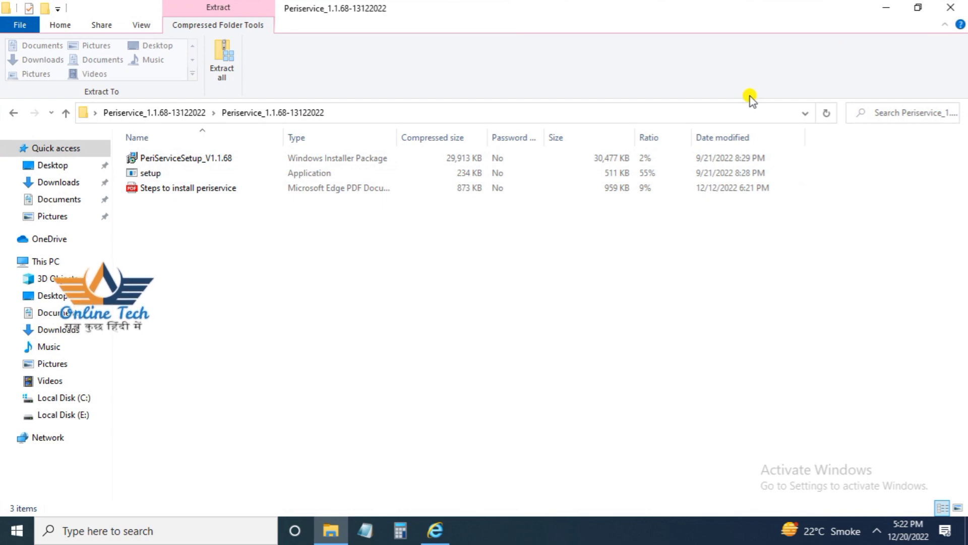
left_click(960, 14)
Refresh the desktop, open the SBI kiosk login page from the sbi login shortcut, and leave its User ID field empty.
right_click(411, 123)
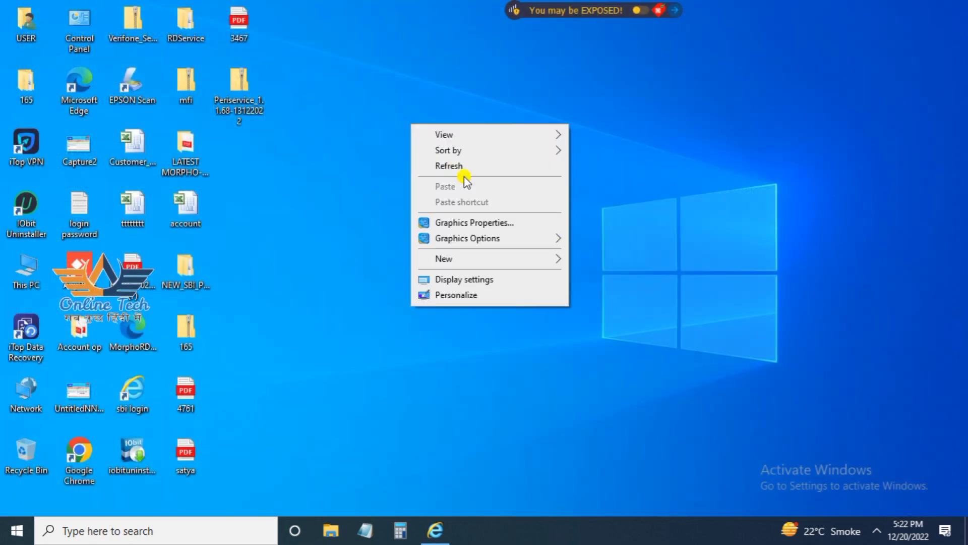
left_click(461, 168)
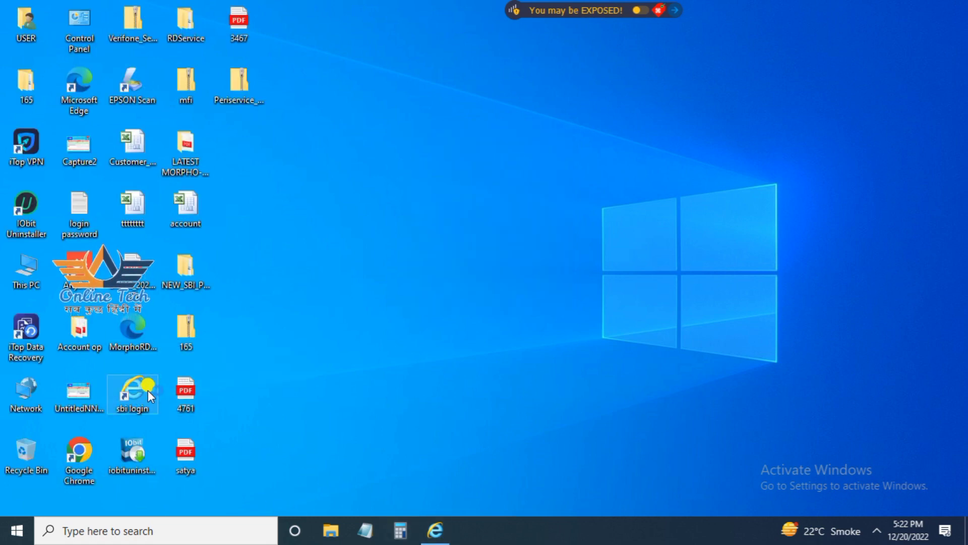
double_click(147, 390)
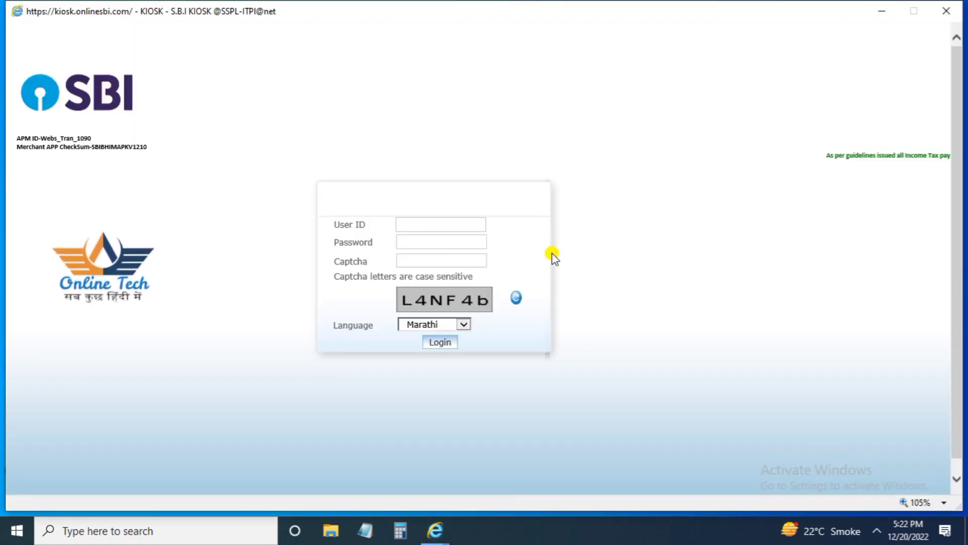
type("388")
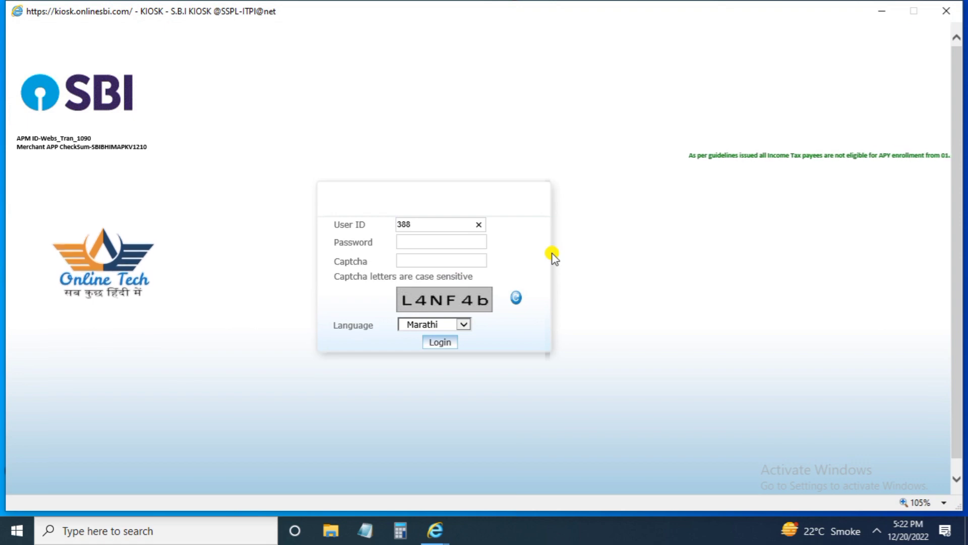
key("BackSpace")
key("BackSpace")
key("BackSpace")
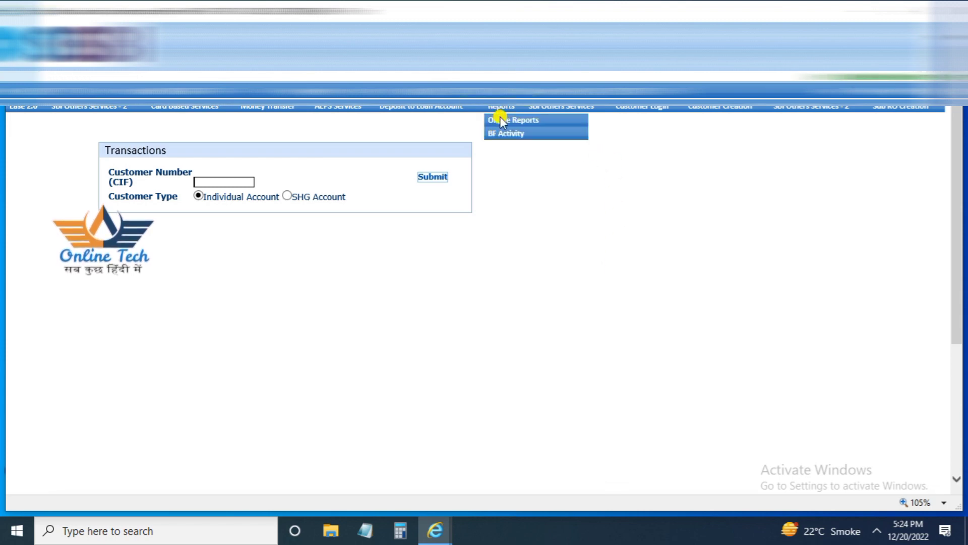
Open the Peri Service Download page in the kiosk's Online Reports and select PERI SERVICE as the file to download.
left_click(500, 120)
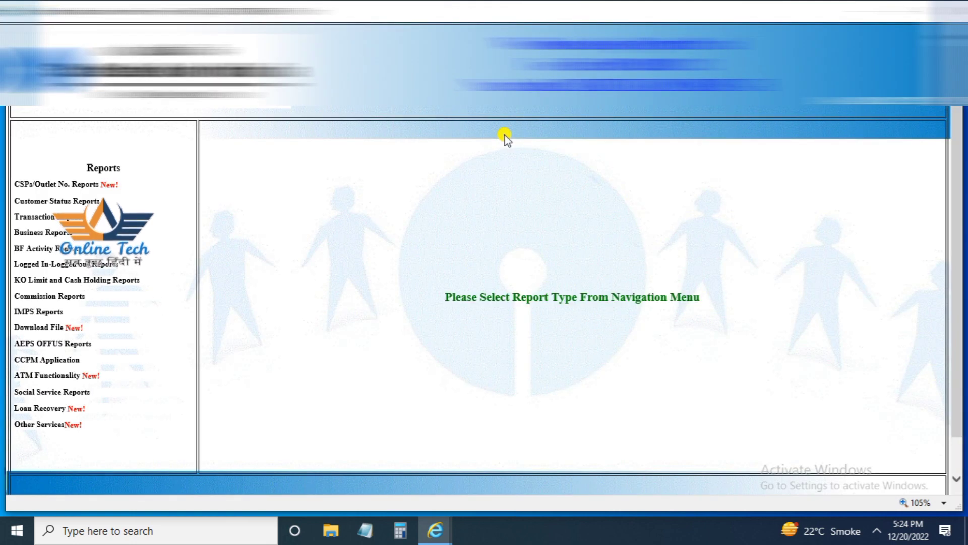
mouse_move(98, 314)
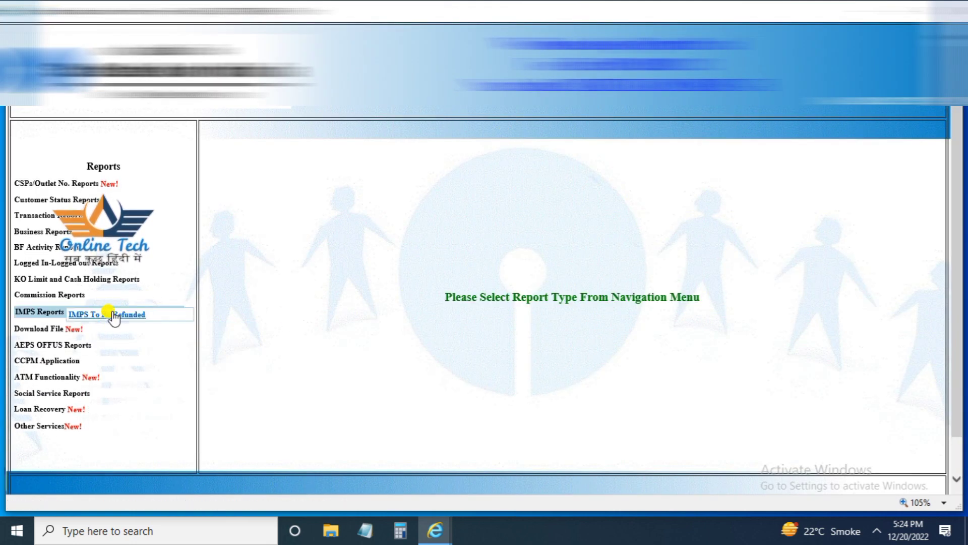
mouse_move(101, 280)
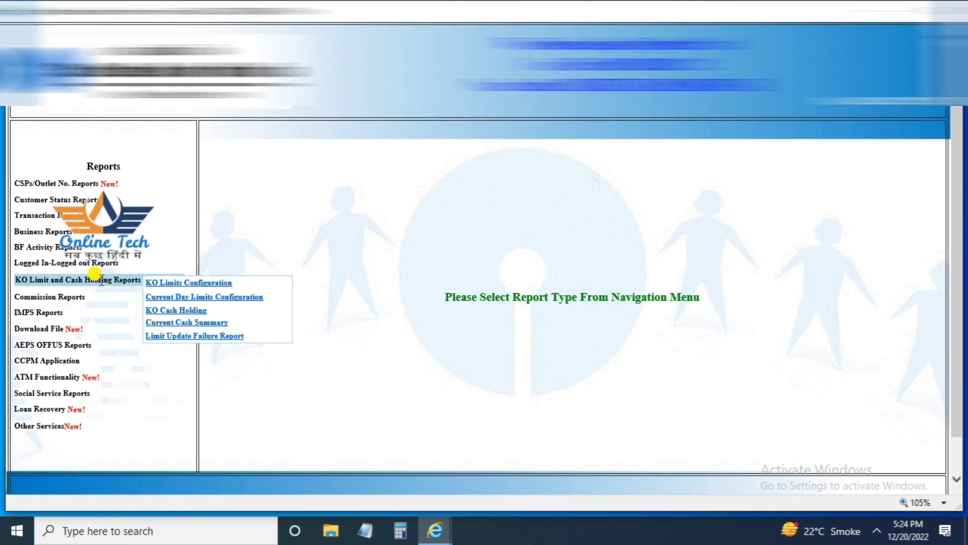
mouse_move(65, 329)
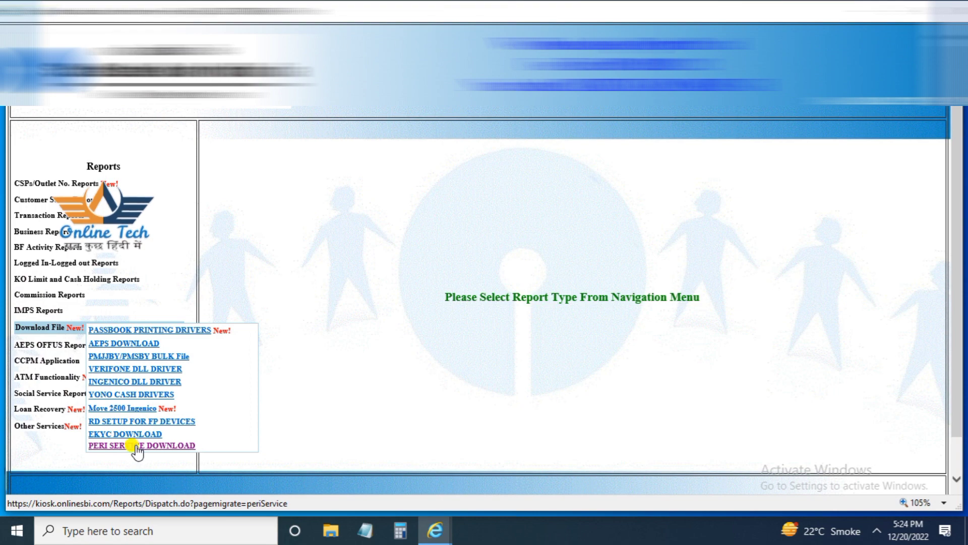
left_click(136, 445)
left_click(631, 296)
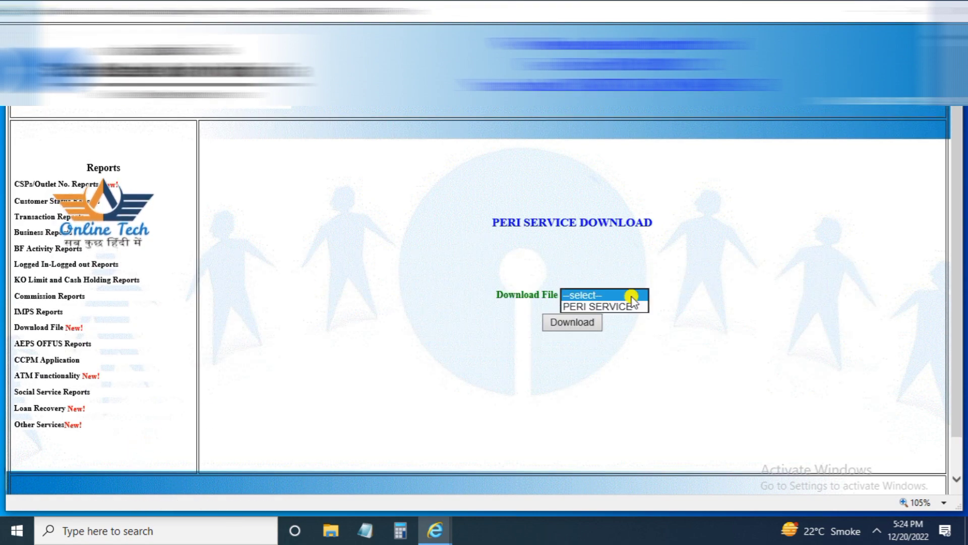
left_click(606, 306)
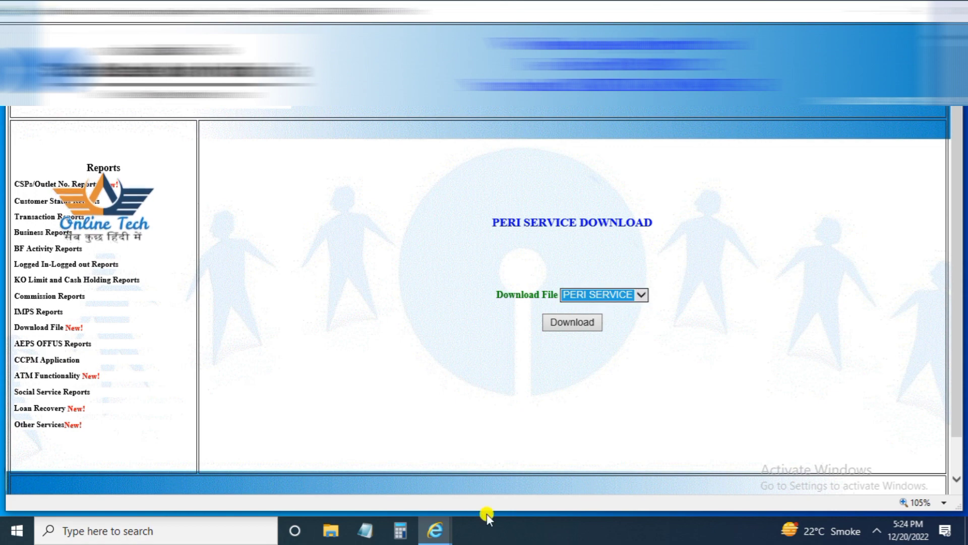
Check the Periservice zip file in the browser's downloads list, and return to the desktop.
mouse_move(435, 530)
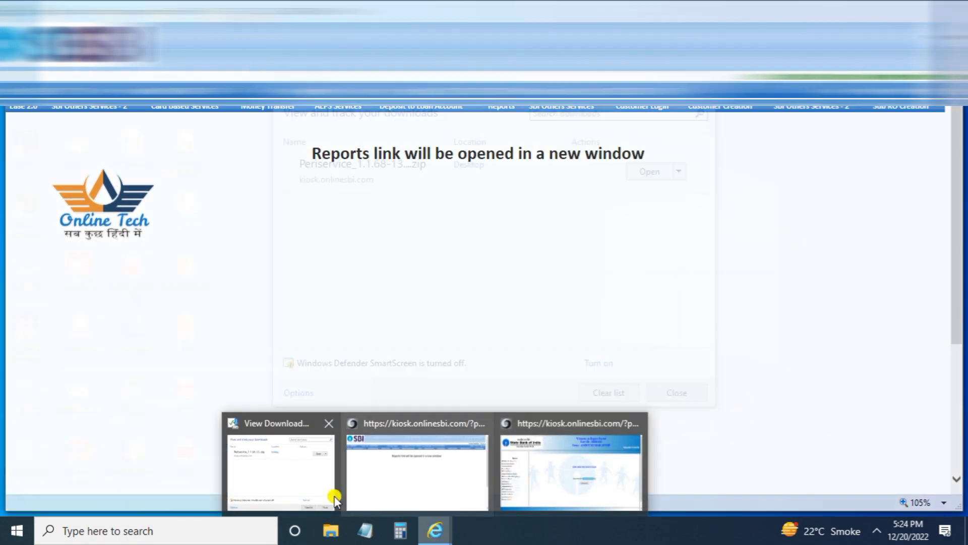
left_click(304, 484)
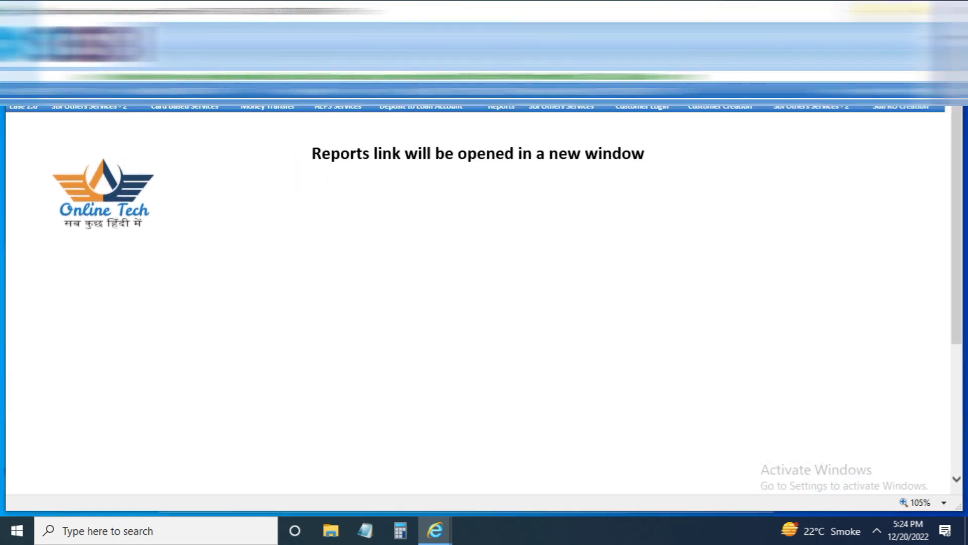
key("super+d")
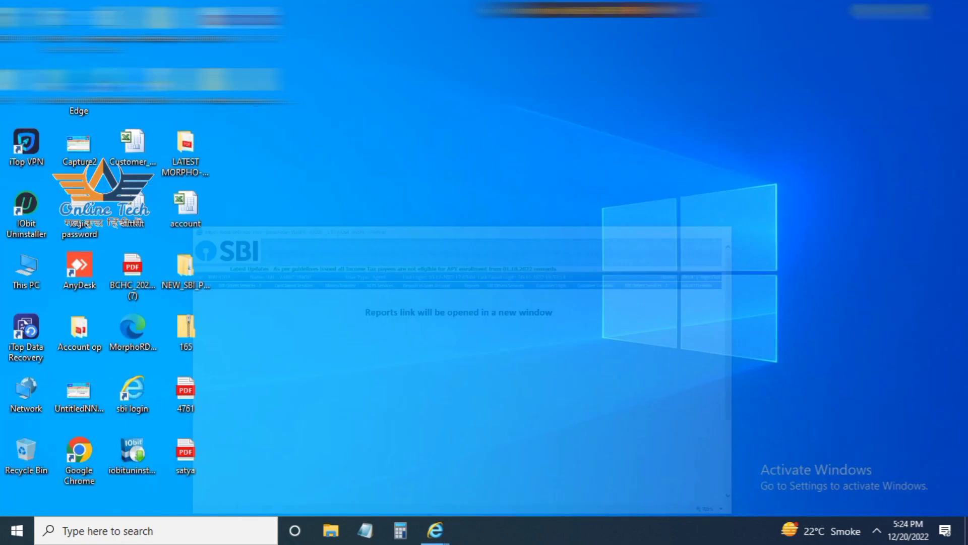
Refresh the desktop and open the downloaded Periservice_1.1.68-13122022 zipped folder.
right_click(347, 148)
left_click(377, 189)
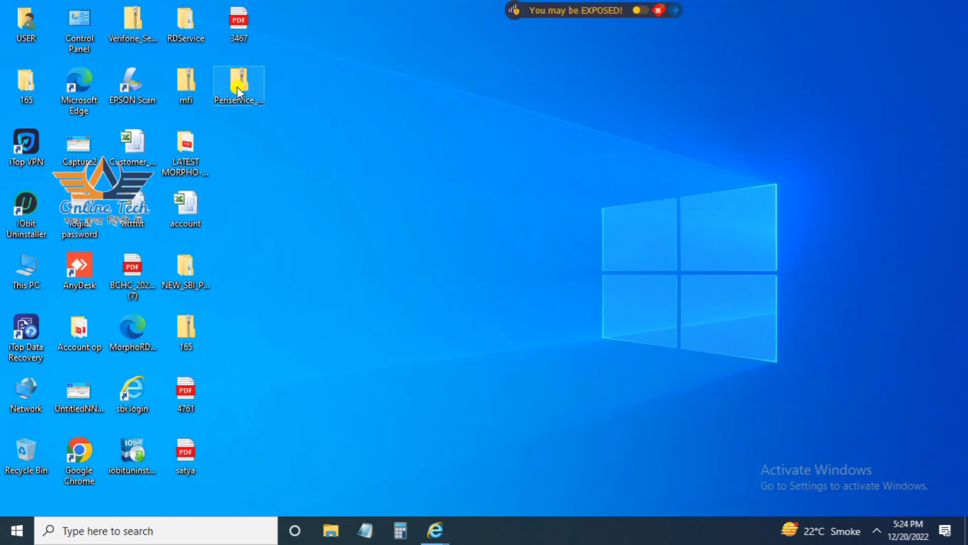
double_click(240, 85)
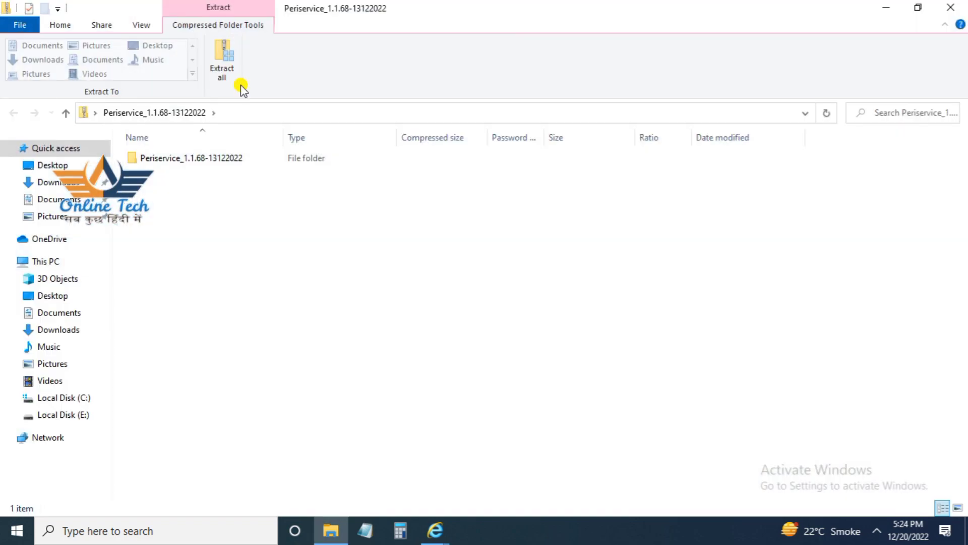
Close the zipped folder's window, extract all of the Periservice_1.1.68-13122022 zip to the desktop, and return to the desktop.
left_click(951, 8)
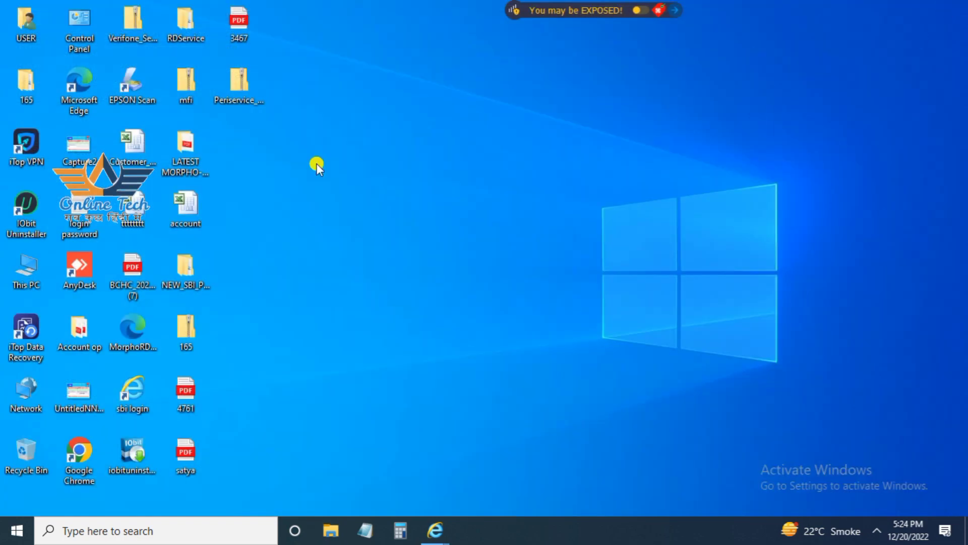
right_click(235, 93)
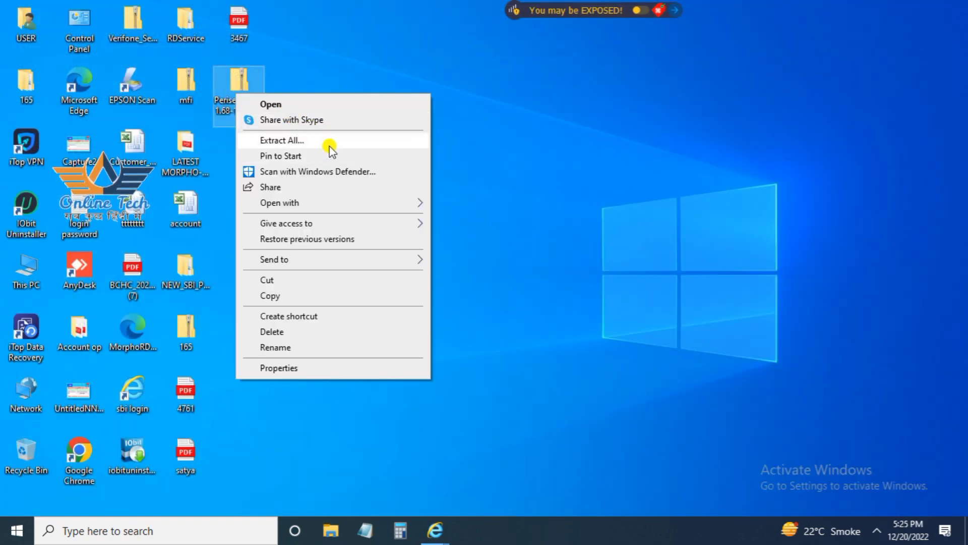
left_click(318, 136)
left_click(626, 401)
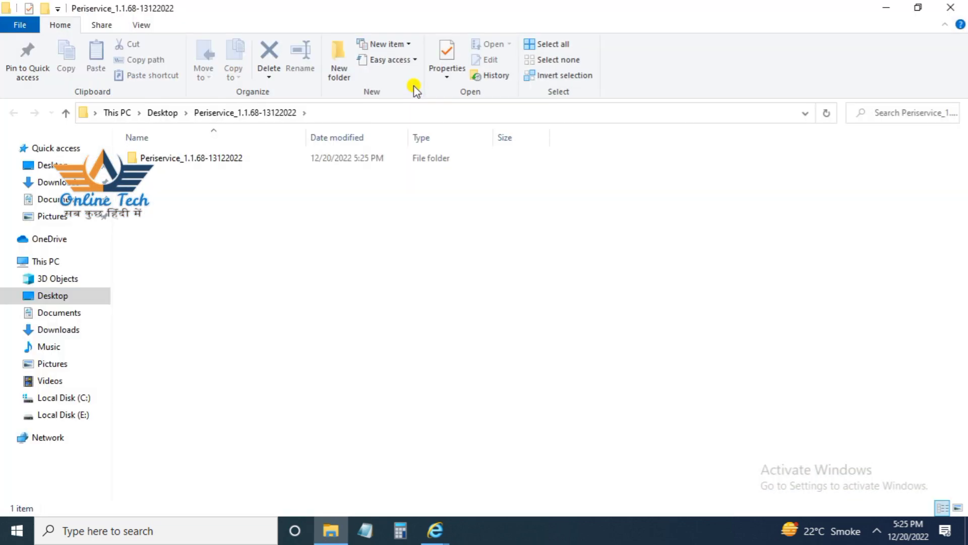
left_click(950, 8)
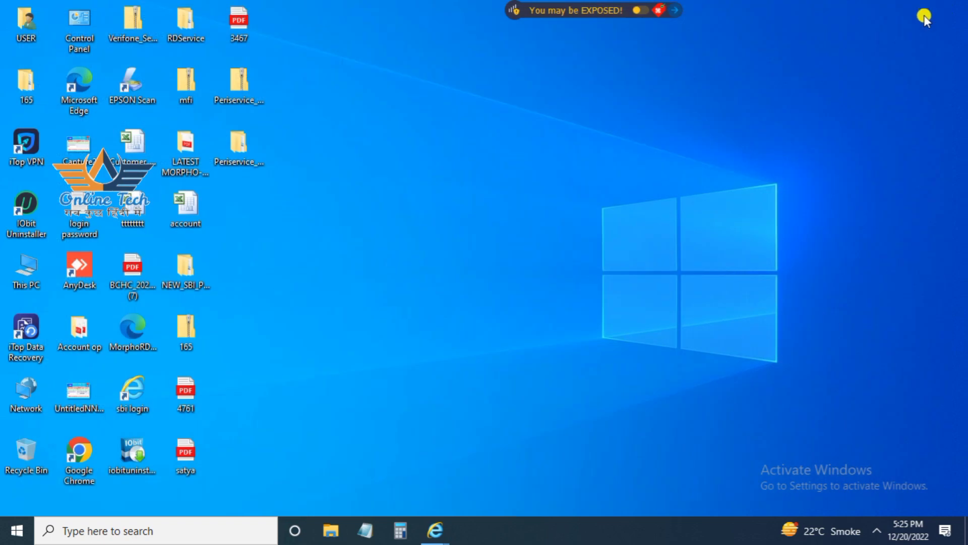
right_click(232, 92)
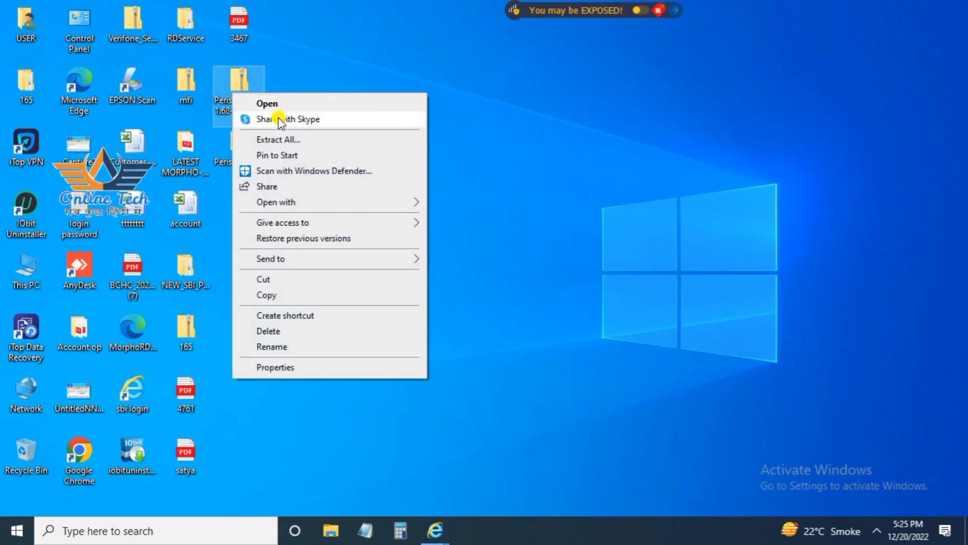
left_click(474, 111)
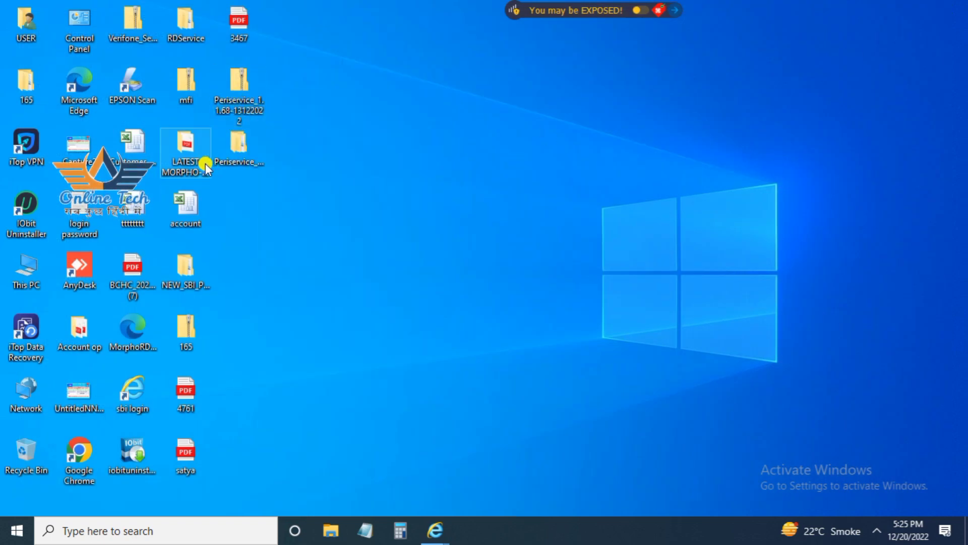
Open the extracted Periservice_1.1.68-13122022 folder down to its inner folder of the same name and select the PeriServiceSetup_V1.1.68 installer.
left_click(243, 164)
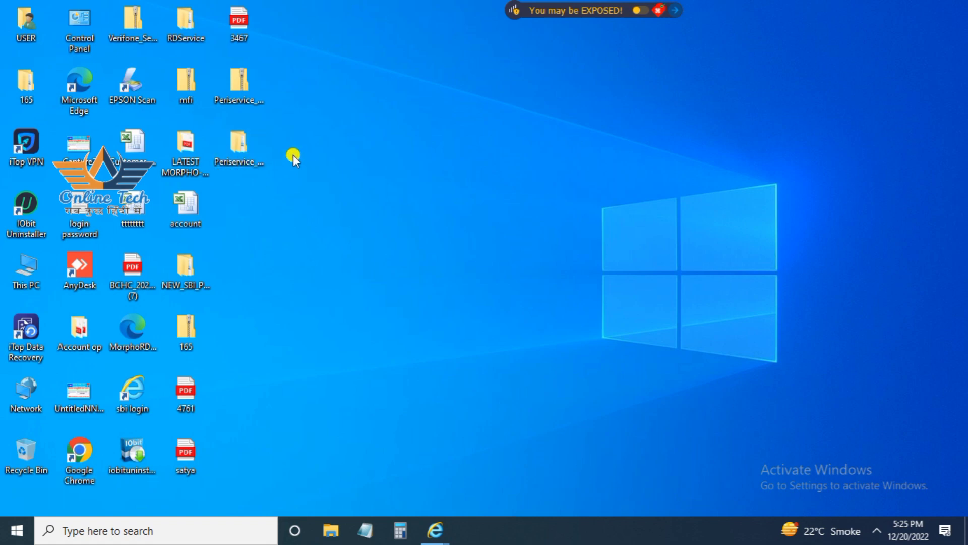
key("Return")
double_click(189, 161)
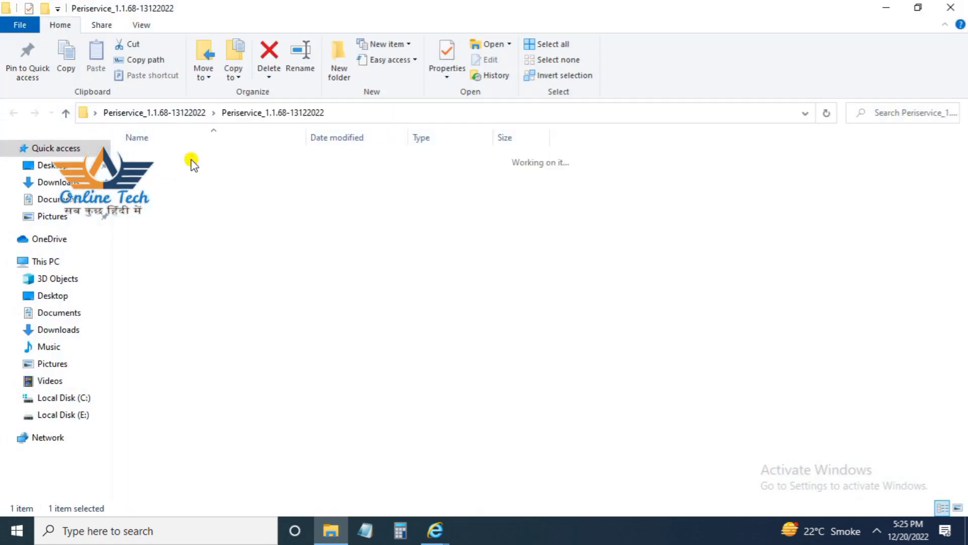
left_click(196, 158)
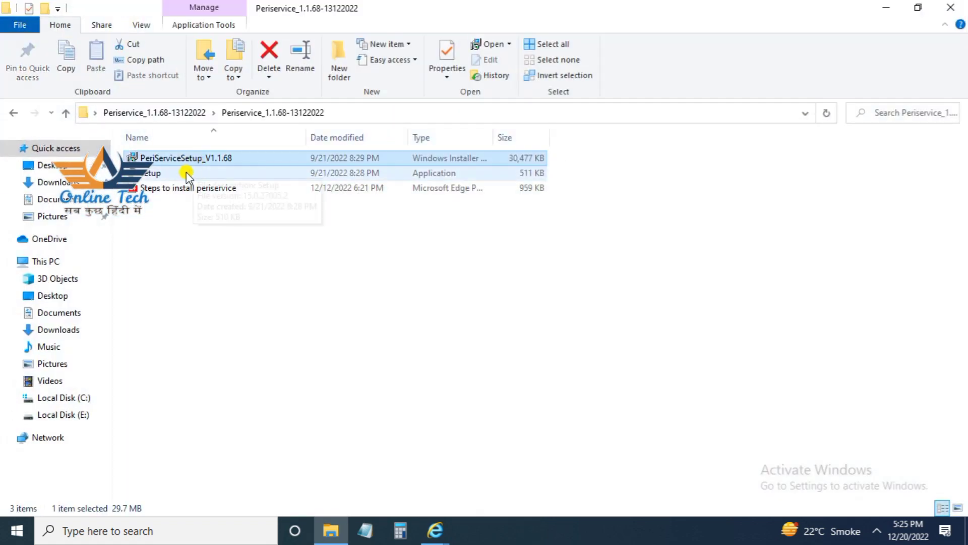
left_click(251, 170)
left_click(194, 161)
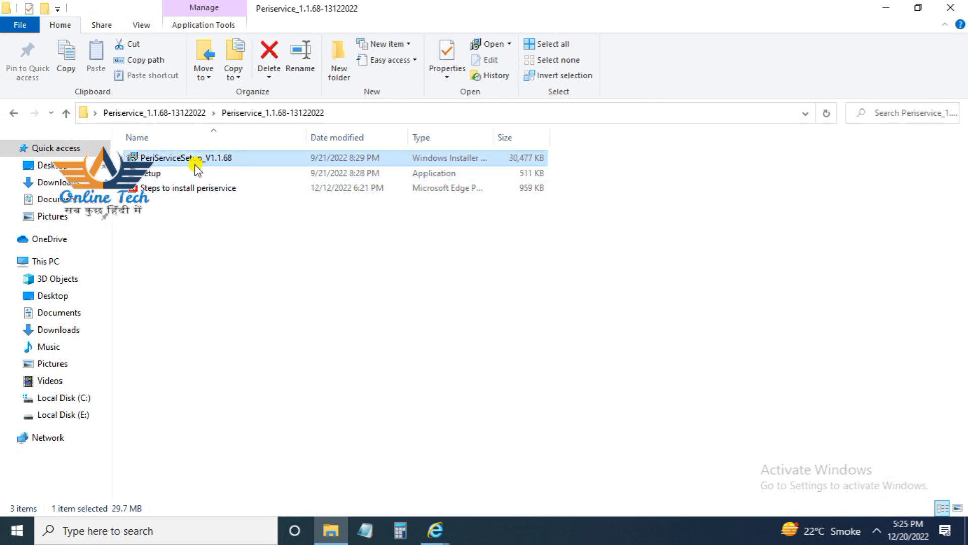